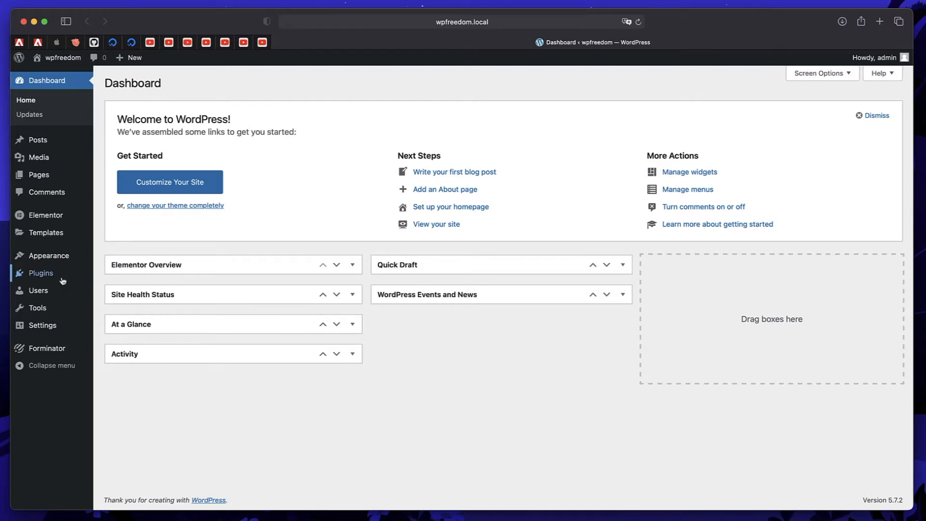
Go to the page for adding new plugins and search the plugin directory for "backup"
mouse_move(63, 281)
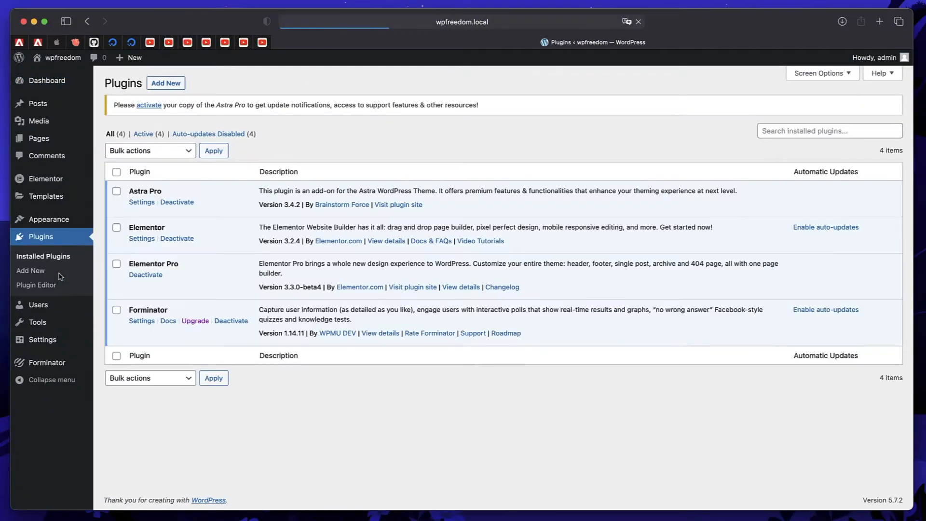
left_click(167, 86)
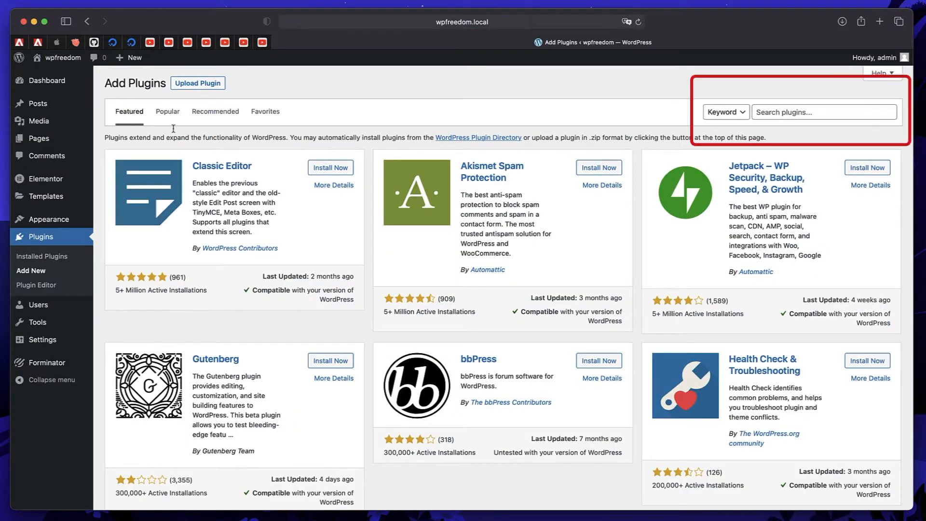
left_click(790, 107)
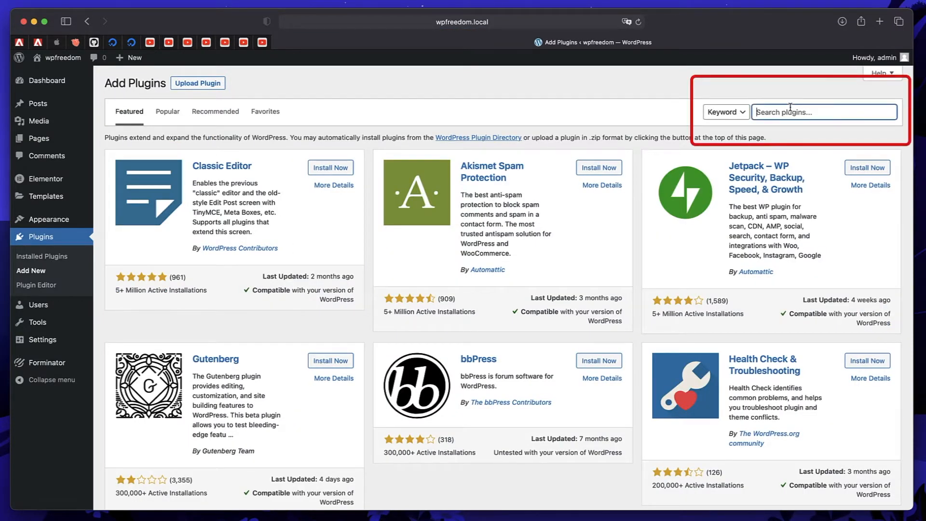
type("backup")
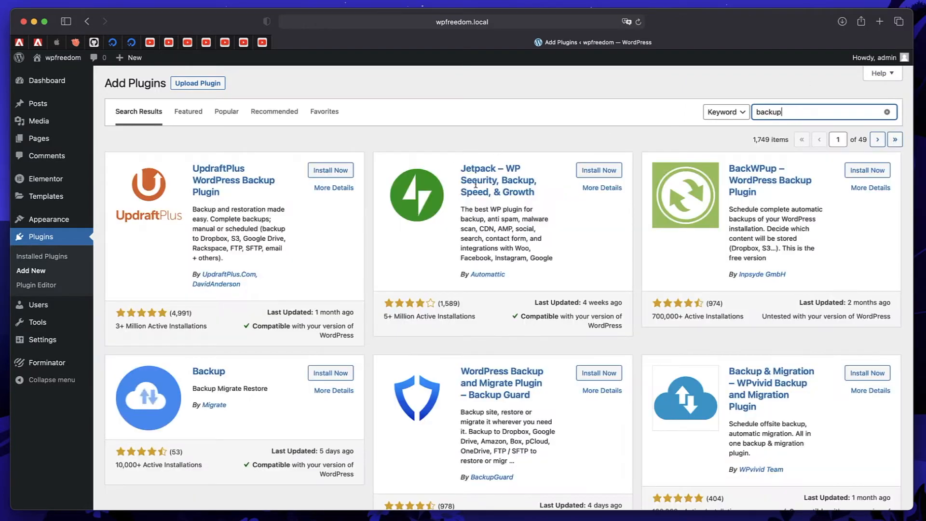
scroll(533, 329, "down", 2)
scroll(533, 328, "down", 5)
scroll(533, 328, "up", 8)
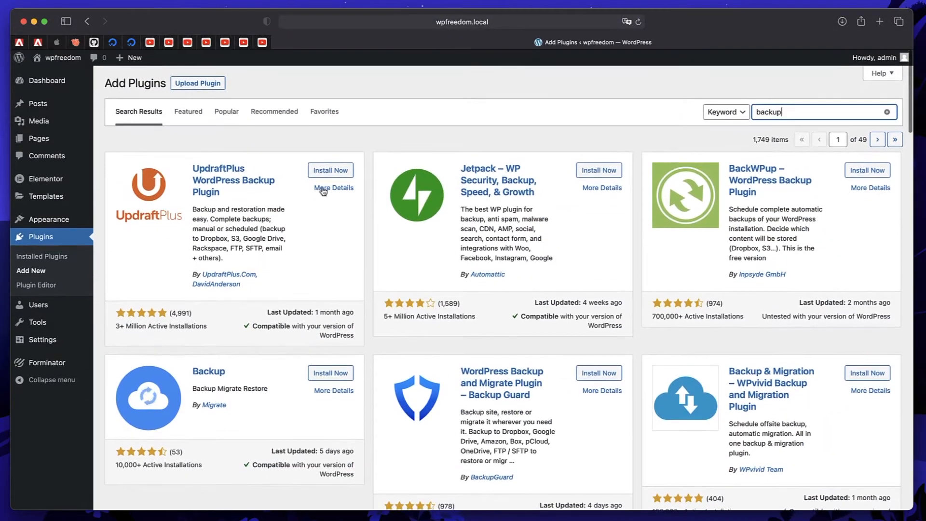
Install the UpdraftPlus WordPress Backup Plugin, staying on the page while the installation runs
left_click(327, 172)
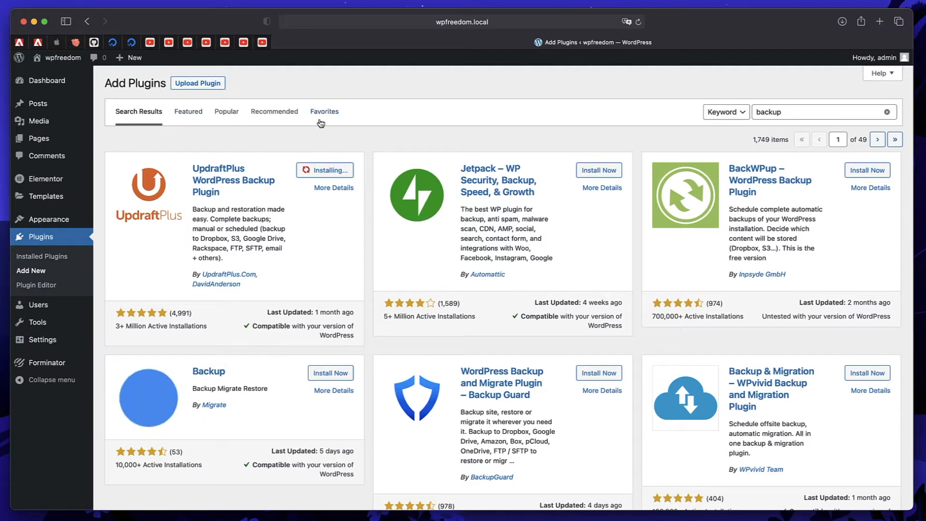
left_click(188, 112)
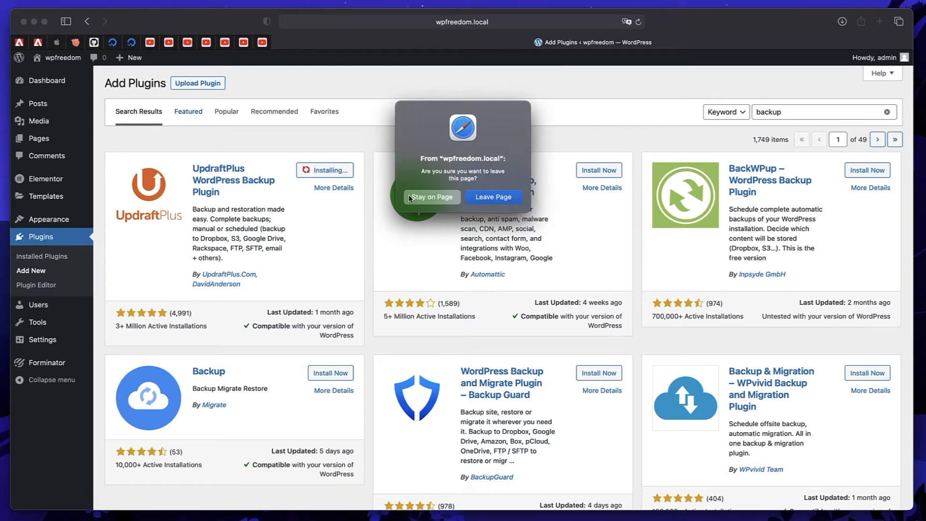
left_click(432, 197)
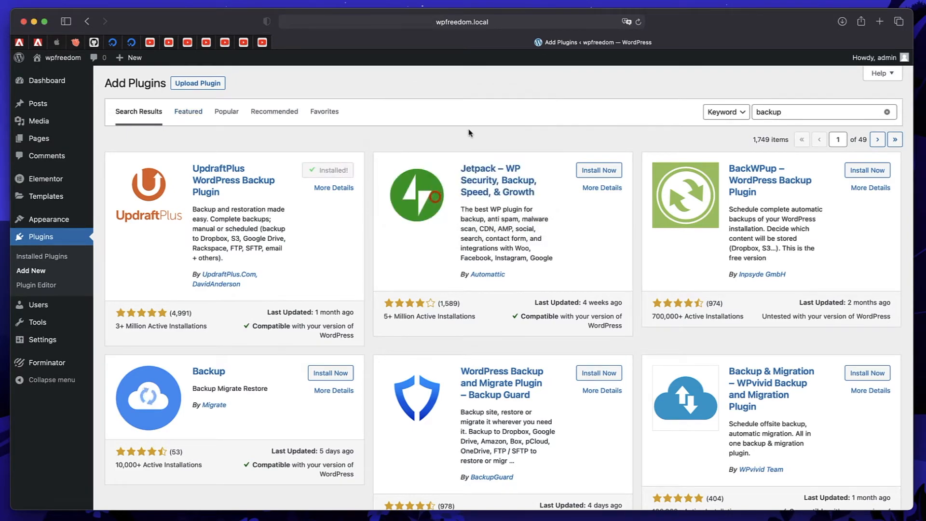
Browse the featured and popular plugin listings, and review the list of installed plugins
left_click(191, 112)
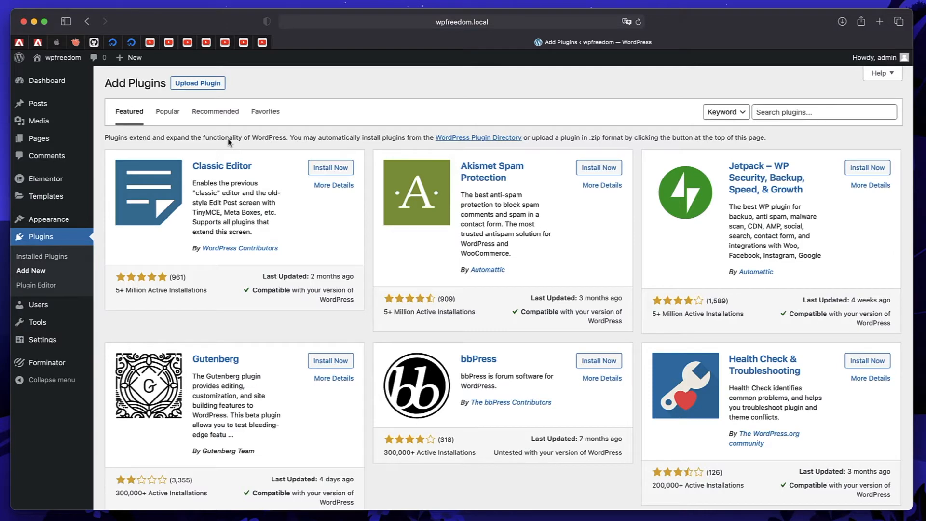
left_click(169, 109)
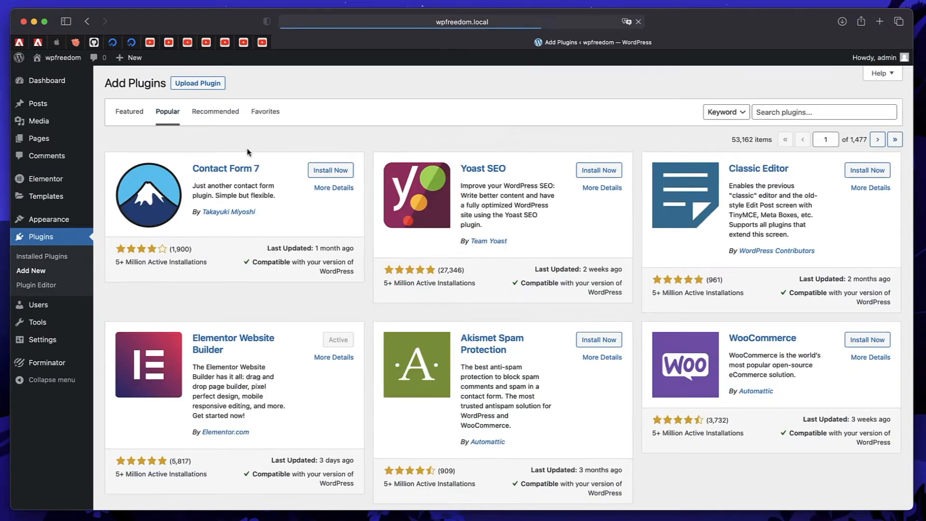
scroll(309, 275, "down", 5)
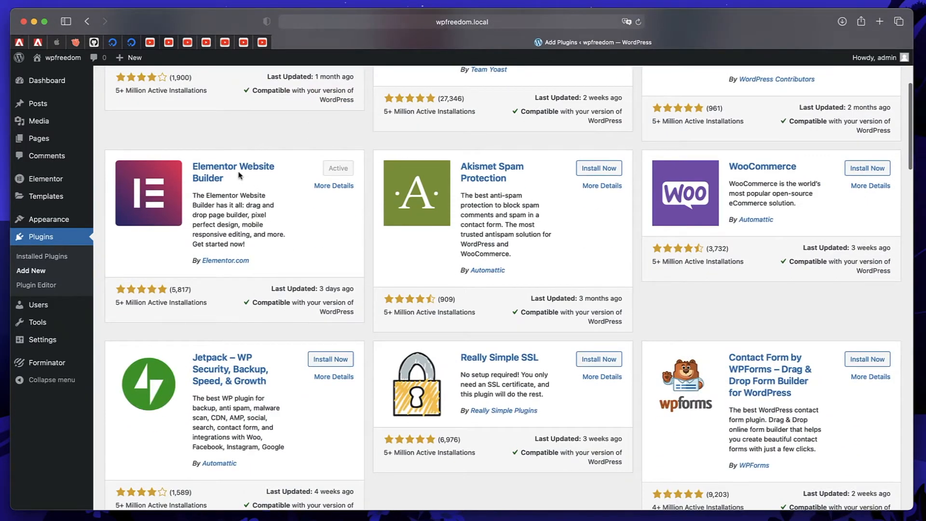
scroll(278, 233, "up", 5)
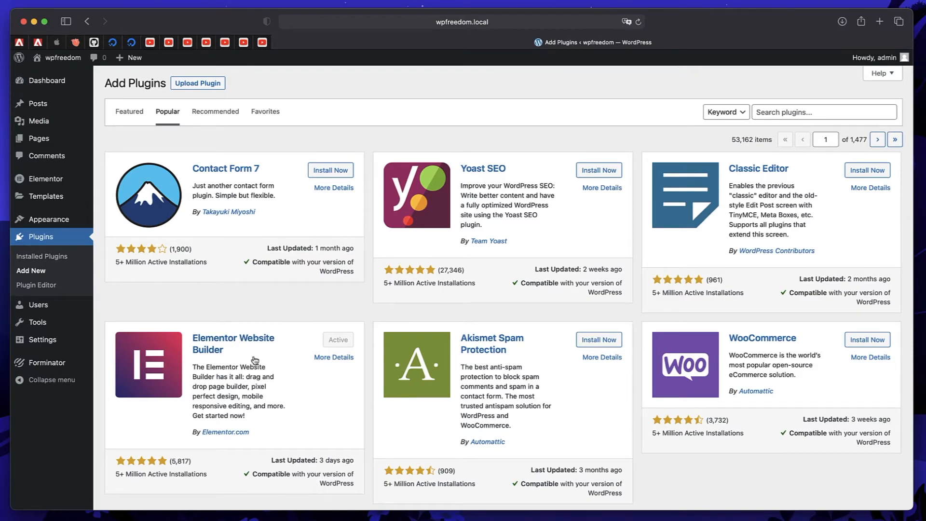
scroll(254, 360, "down", 6)
scroll(171, 370, "up", 6)
left_click(49, 237)
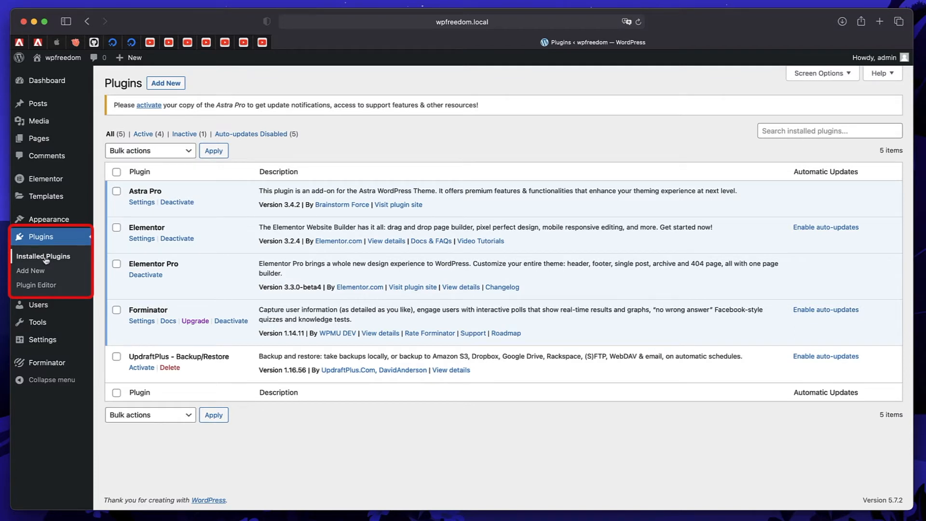
double_click(146, 228)
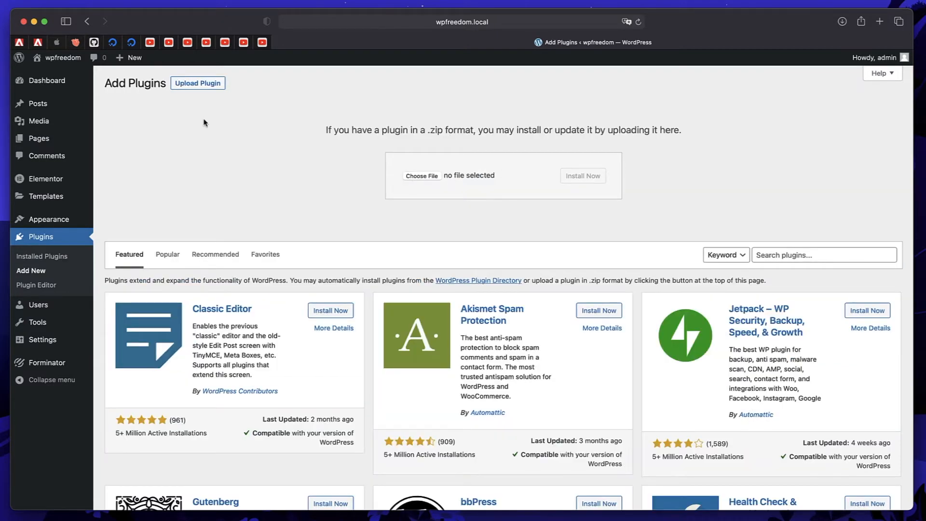
Show the zip upload form on the page for adding plugins, toggling its visibility several times
left_click(203, 85)
left_click(206, 85)
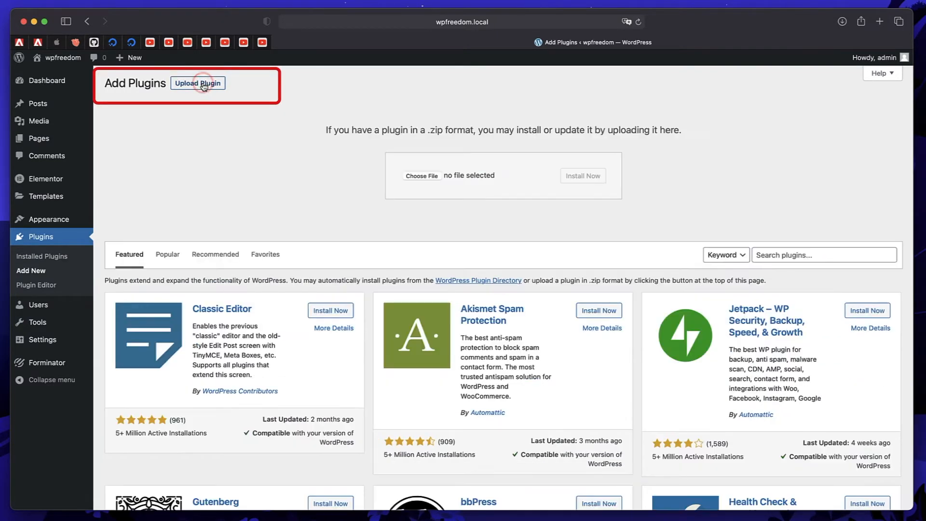
left_click(206, 83)
left_click(206, 84)
left_click(206, 84)
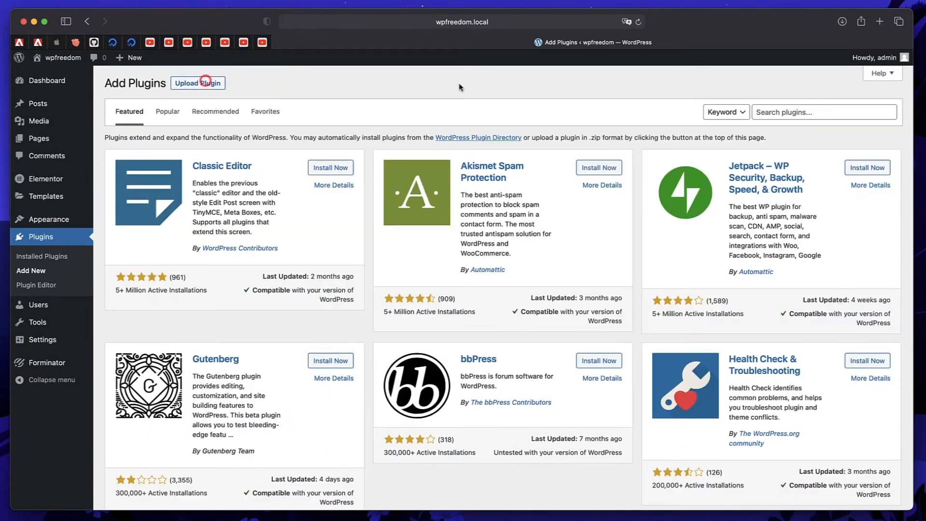
left_click(207, 84)
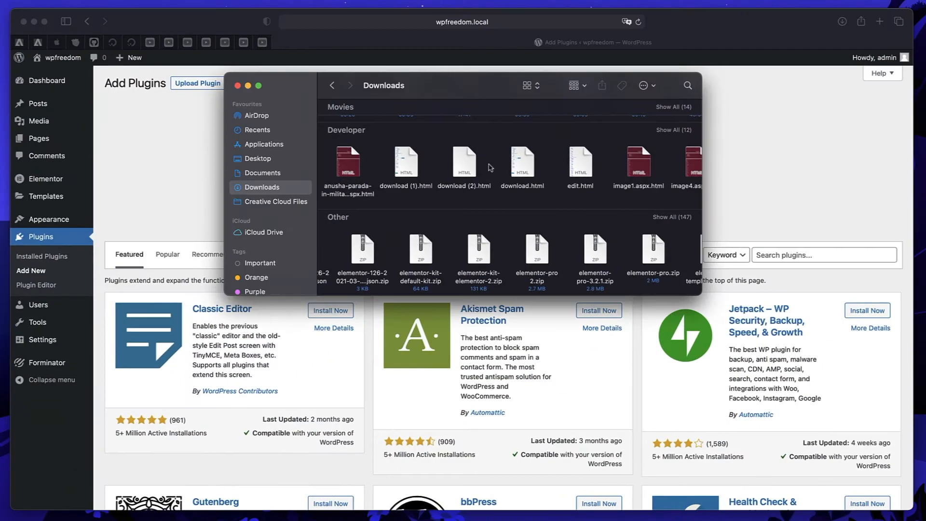
Try to install elementor-pro-3.2.1.zip by placing it from the Downloads folder onto the plugin upload form
left_click_drag(443, 89, 194, 30)
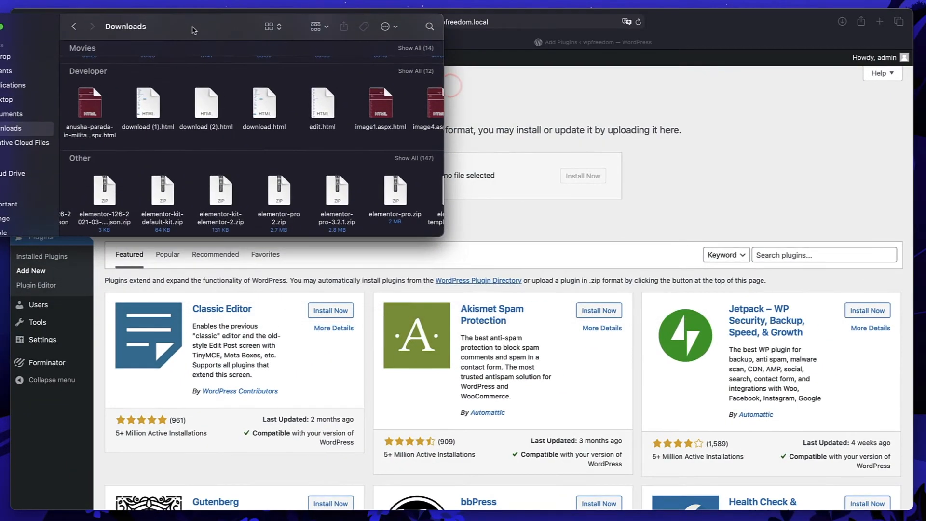
left_click_drag(336, 192, 477, 177)
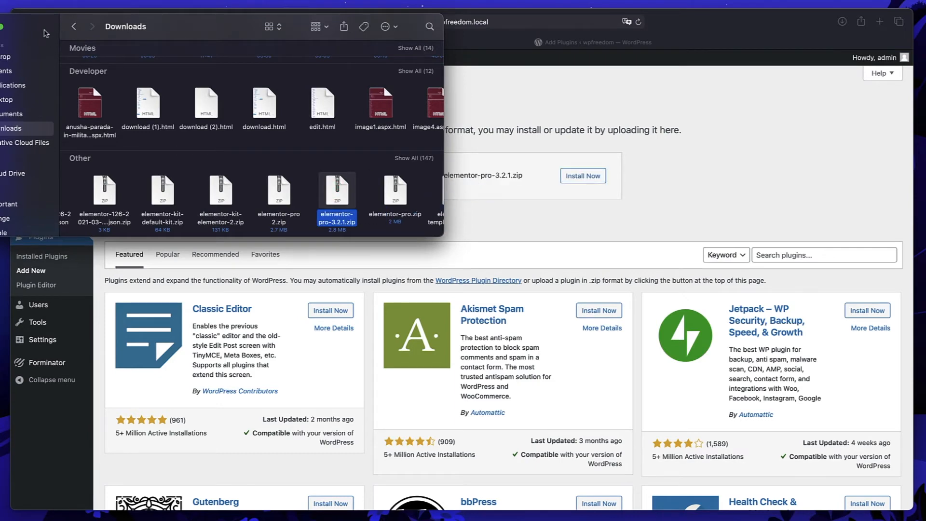
left_click_drag(38, 25, 492, 101)
left_click(434, 102)
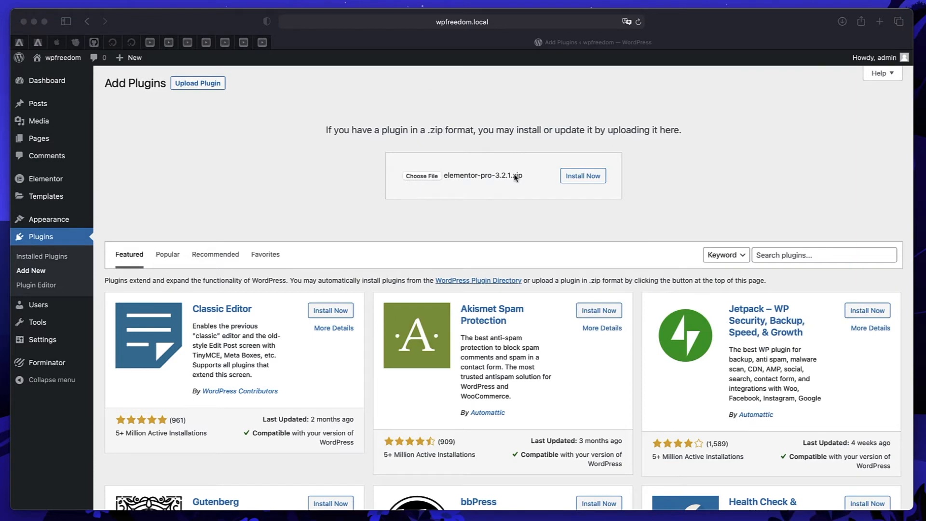
left_click(594, 179)
left_click(594, 178)
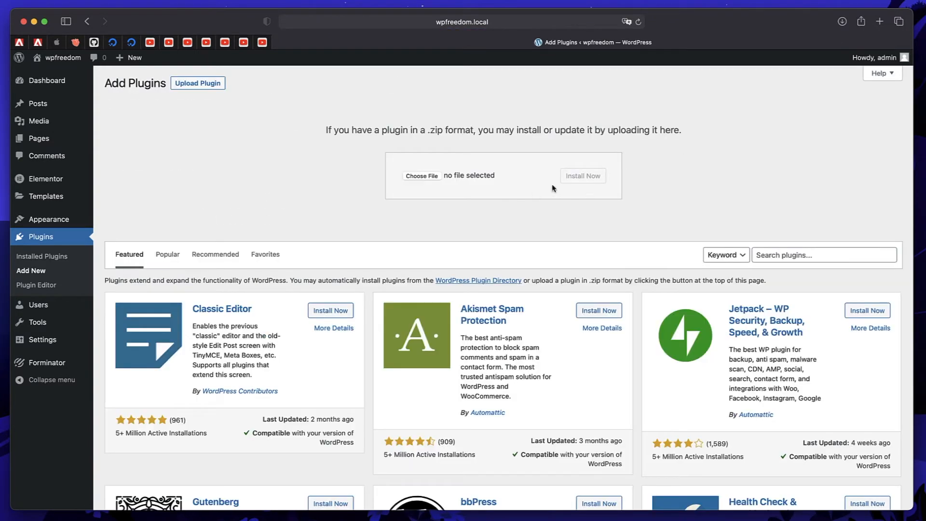
left_click(424, 176)
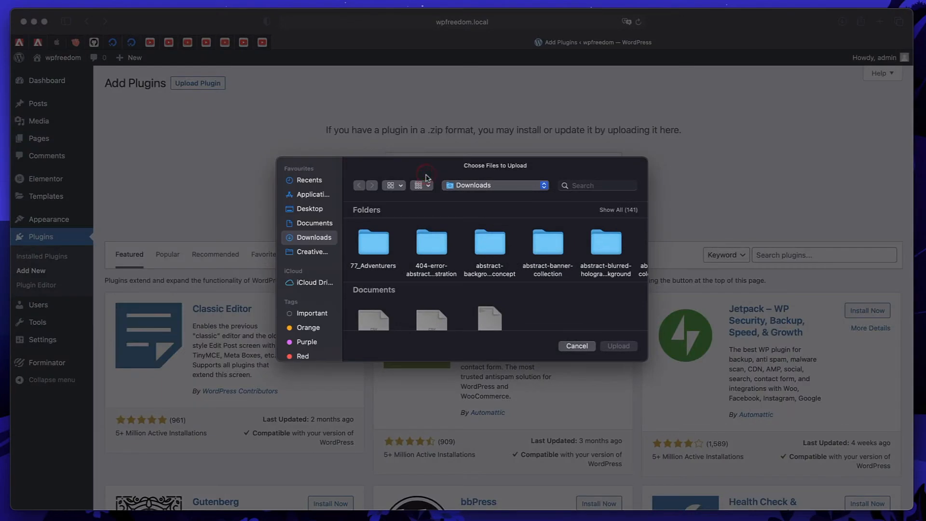
scroll(457, 247, "down", 10)
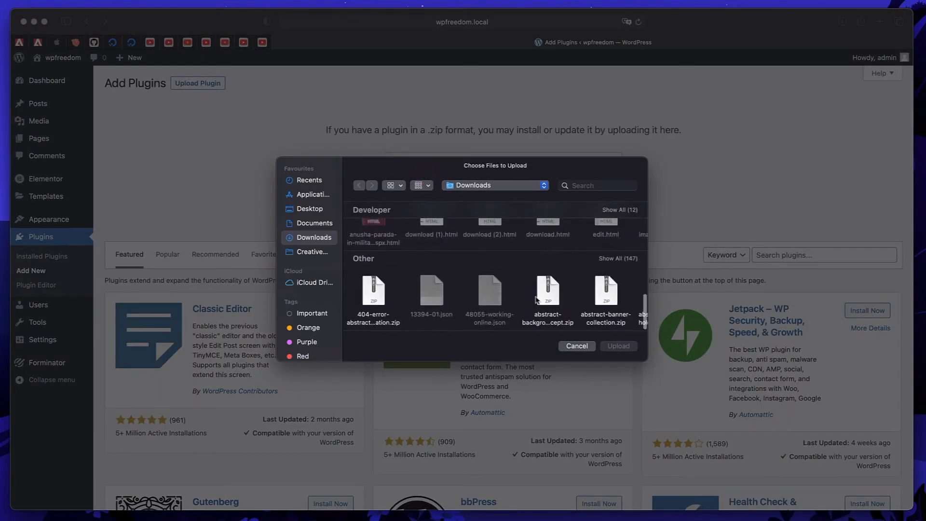
left_click(601, 308)
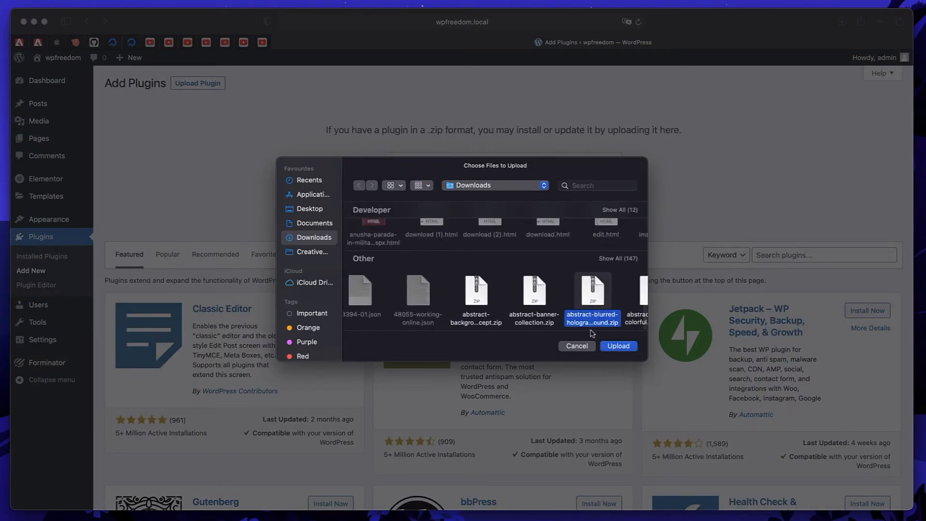
left_click(574, 348)
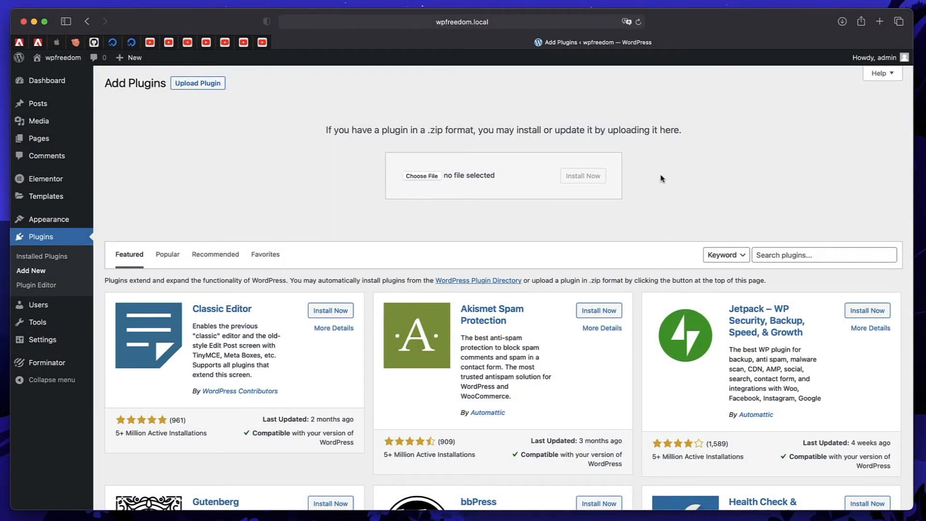
Return to the installed plugins list and start adding a new plugin through the zip upload form
left_click(53, 257)
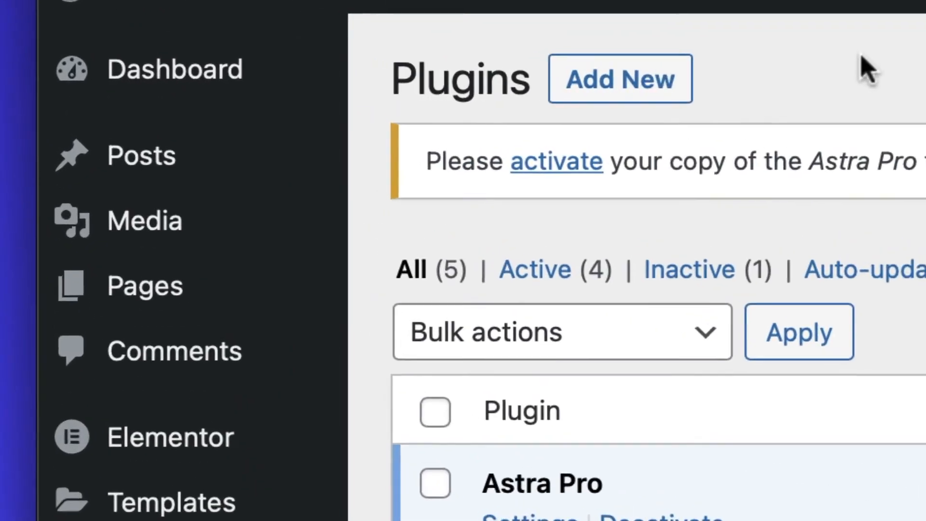
left_click(176, 82)
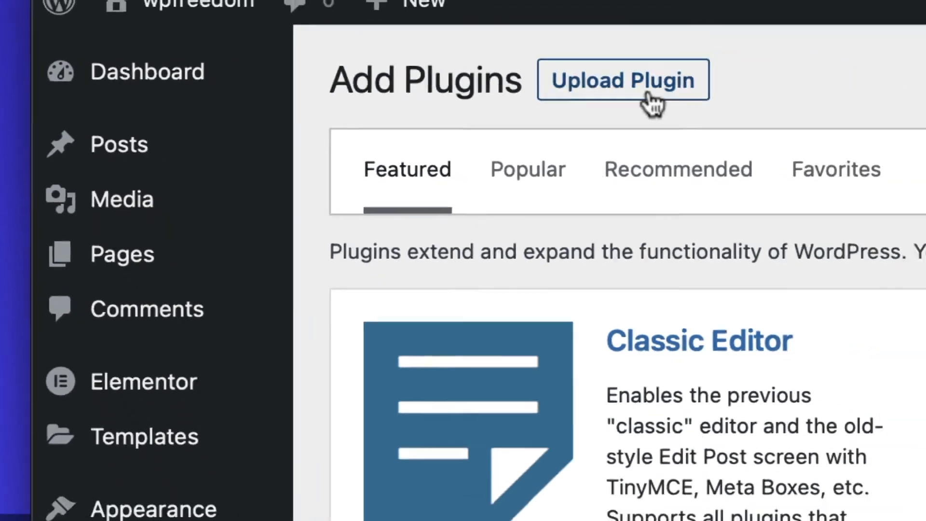
left_click(767, 86)
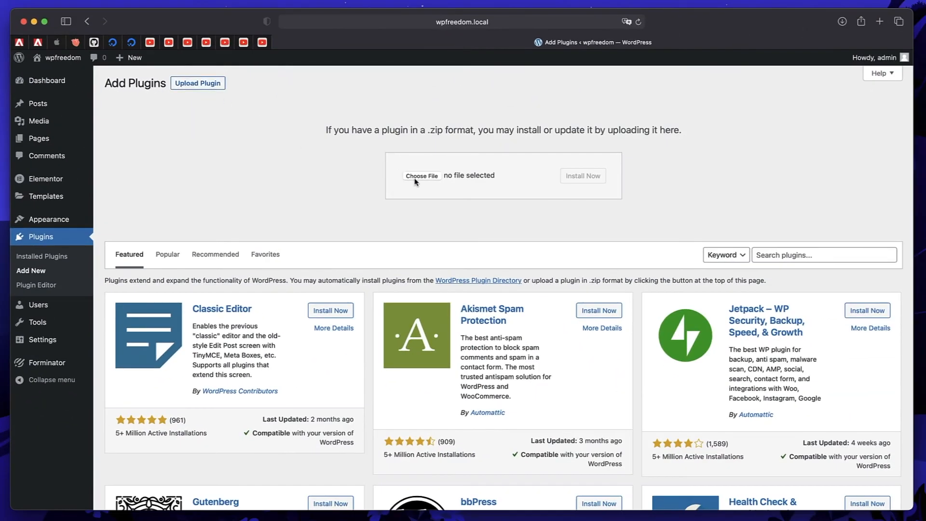
Install the plugin from advanced-custom-fields-pro.zip in the Downloads folder and activate it
left_click(416, 179)
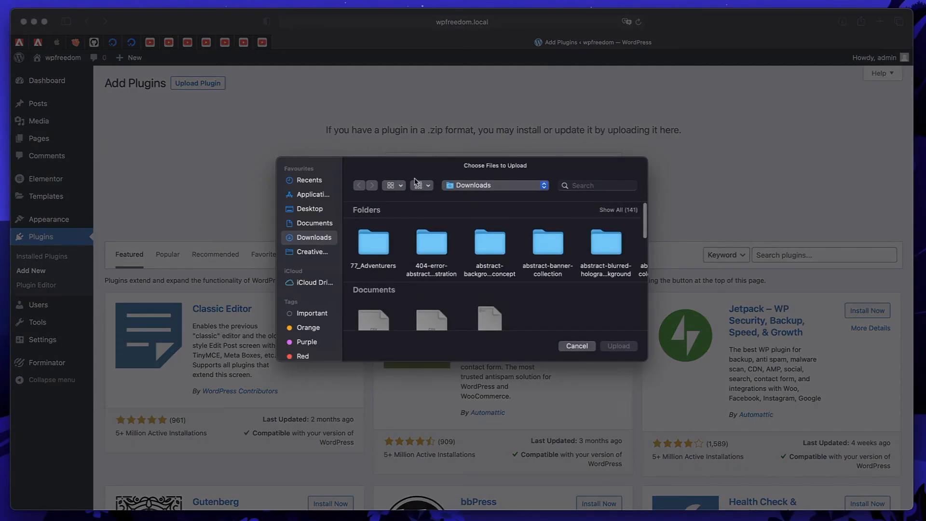
scroll(515, 278, "down", 5)
scroll(515, 278, "right", 5)
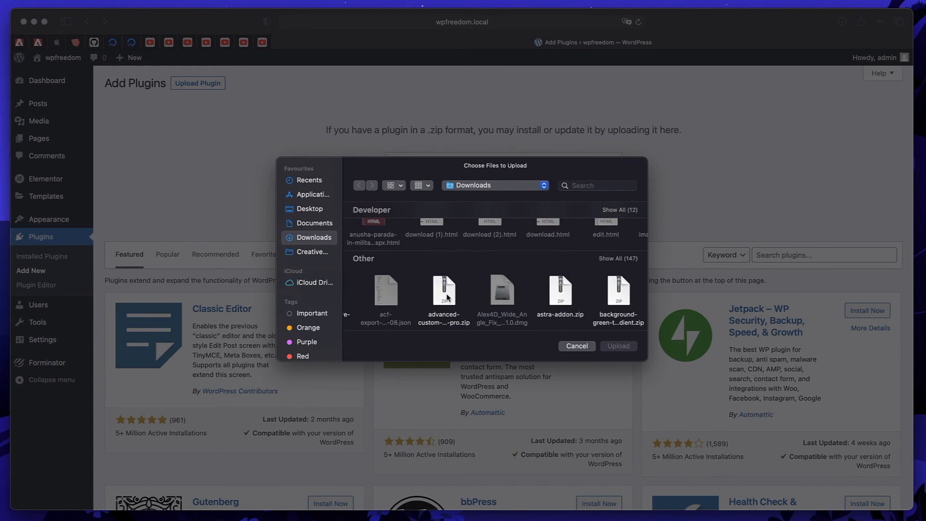
left_click(445, 292)
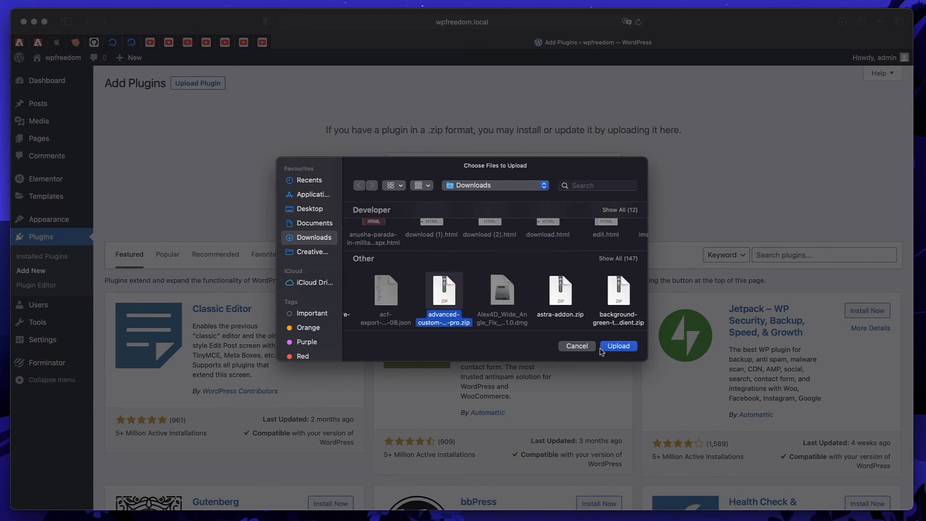
left_click(618, 346)
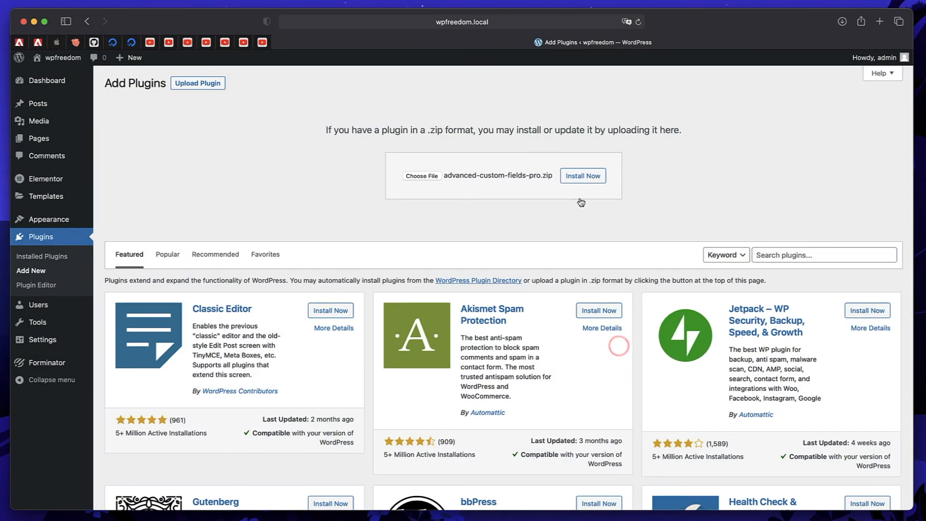
left_click(584, 178)
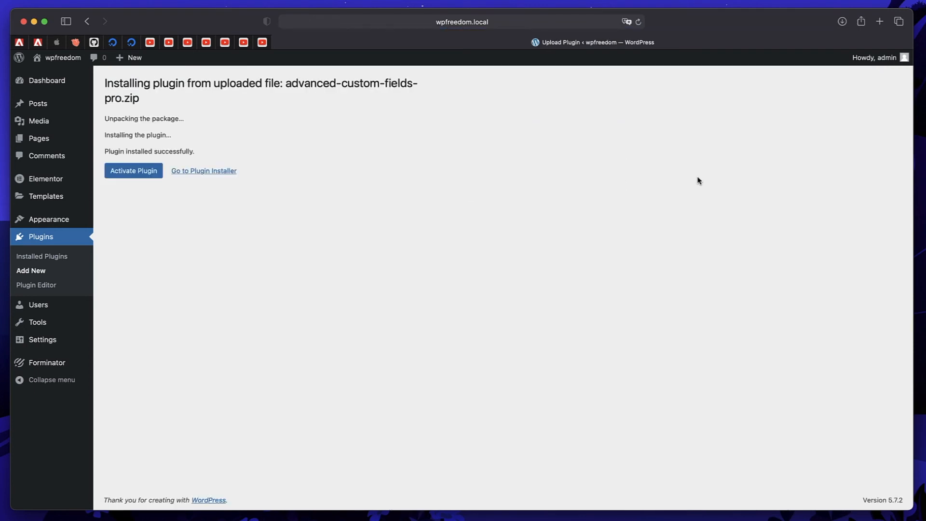
left_click(134, 170)
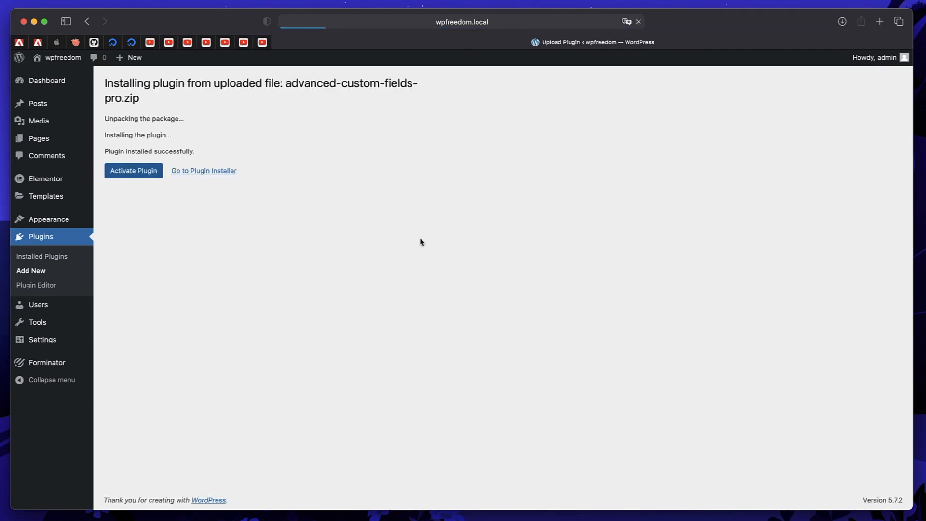